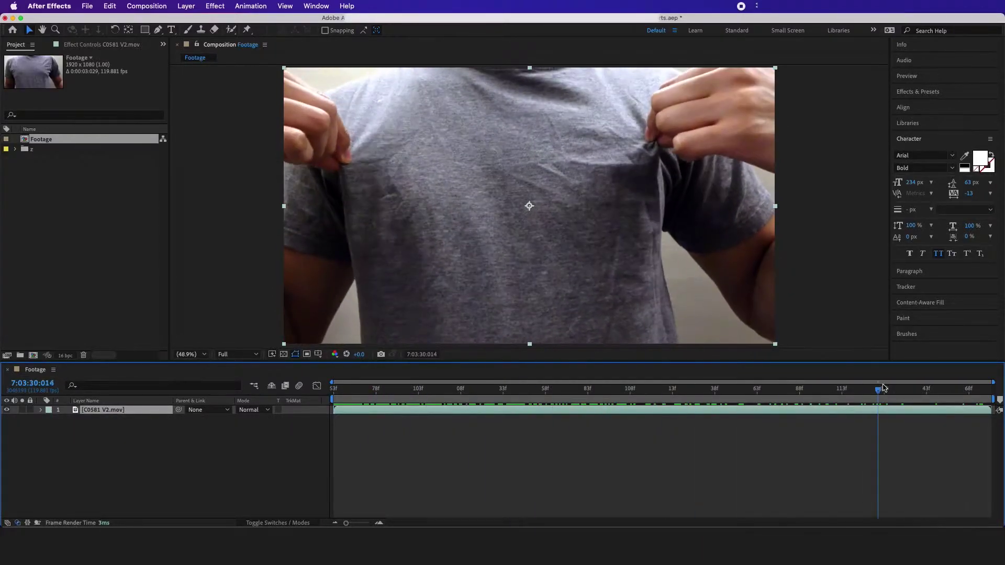
Apply the Mocha Pro effect to the C0581 V2.mov layer and launch Mocha.
drag(574, 411, 460, 409)
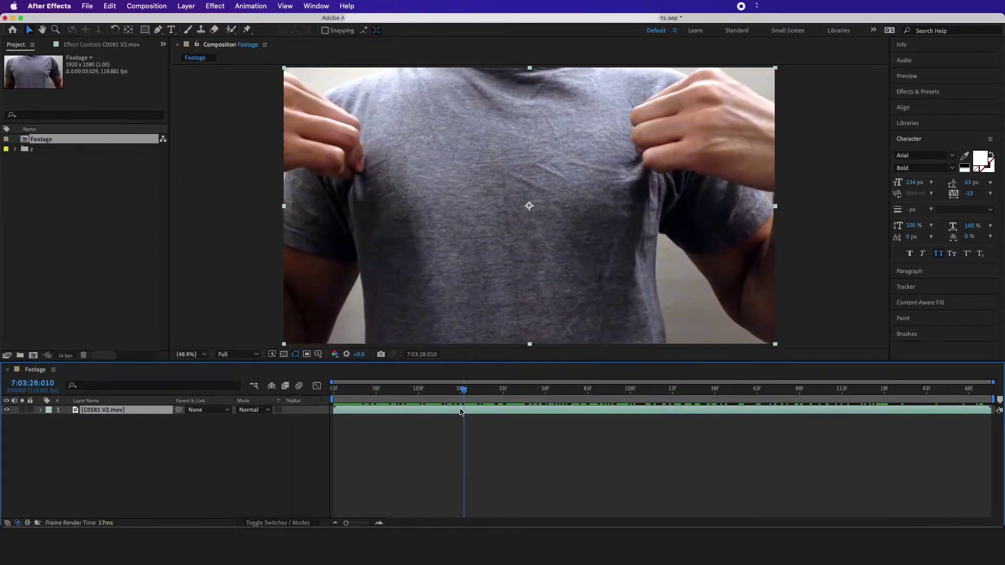
click(928, 94)
text(moc)
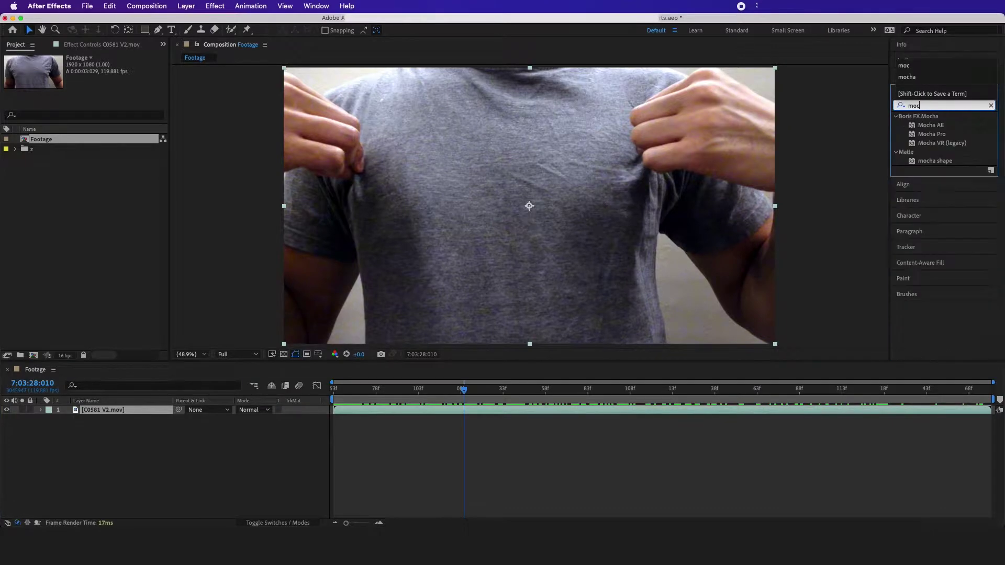
drag(943, 134, 466, 178)
click(67, 96)
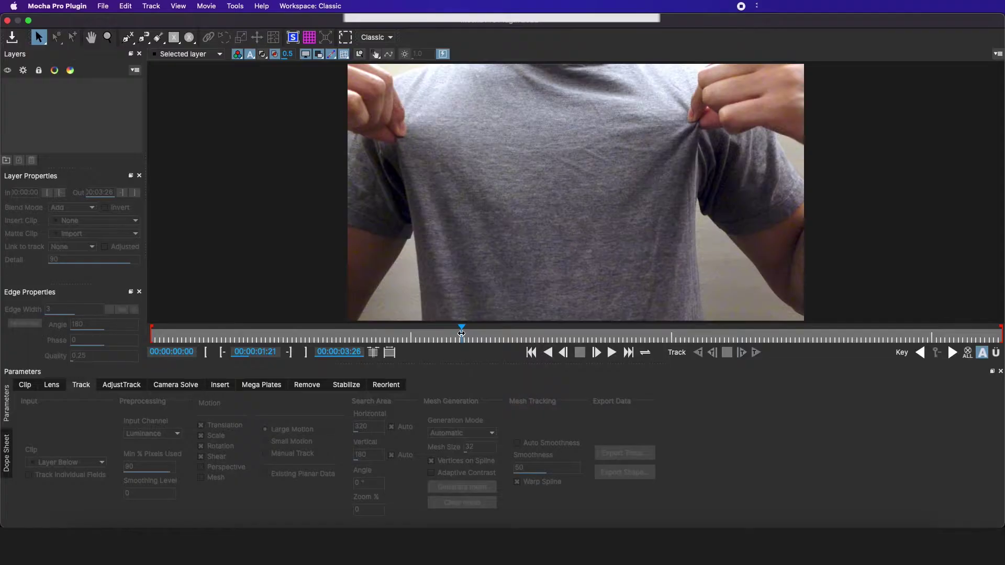
From the first frame, draw a closed oval X-Spline around the centre of the shirt's chest.
drag(461, 334, 152, 334)
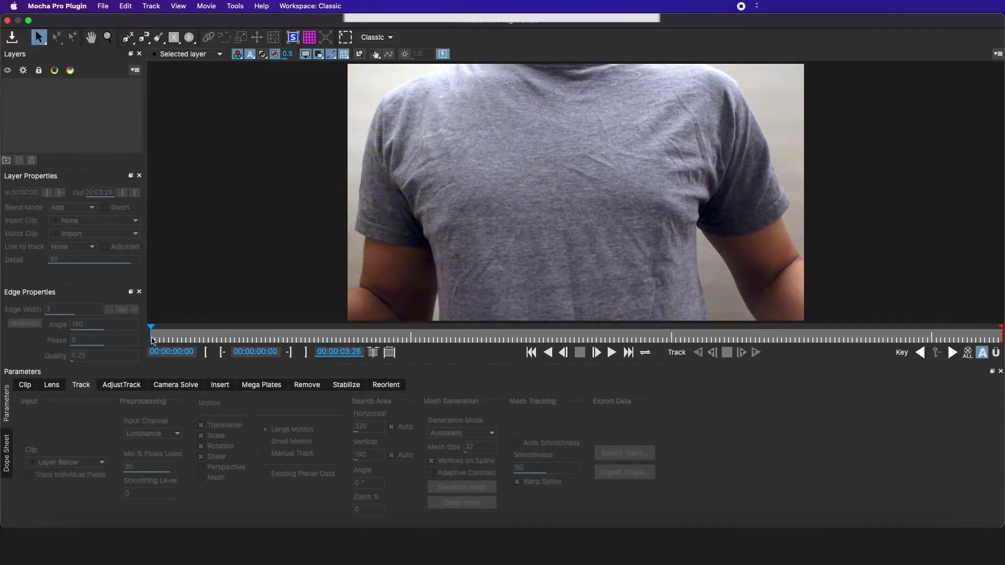
click(126, 42)
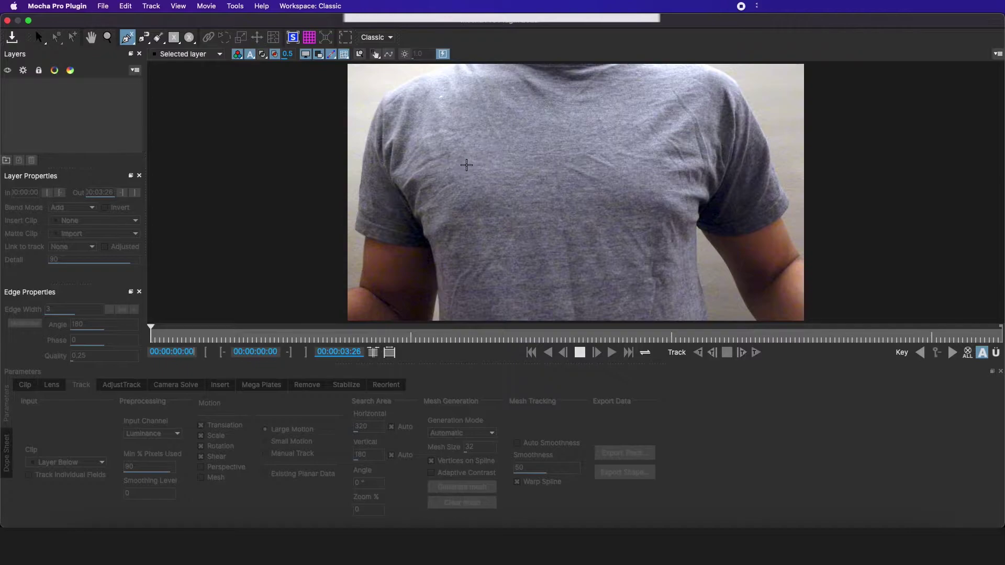
click(470, 167)
click(484, 147)
click(508, 135)
click(541, 131)
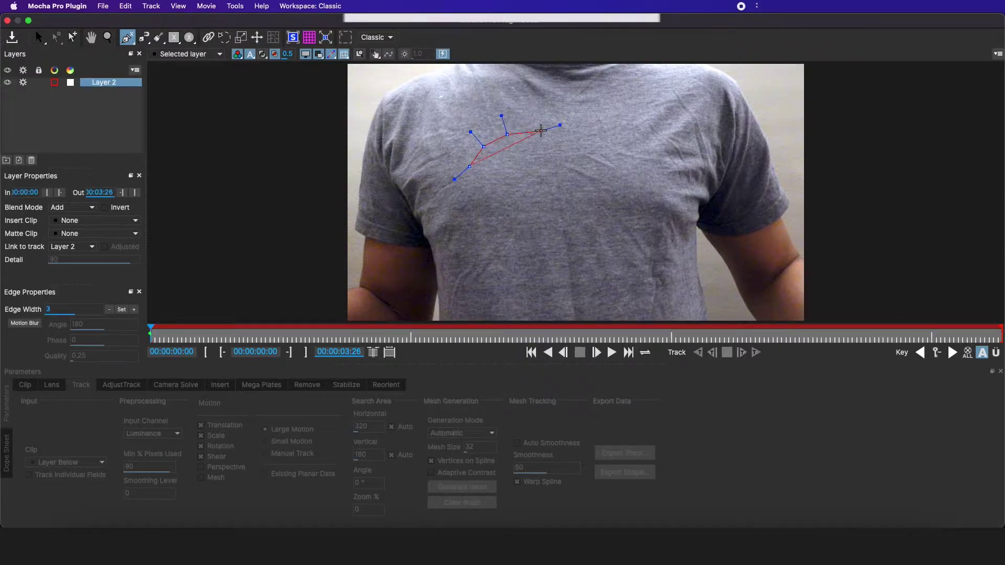
click(595, 135)
click(624, 143)
click(642, 174)
click(643, 203)
click(624, 234)
click(577, 245)
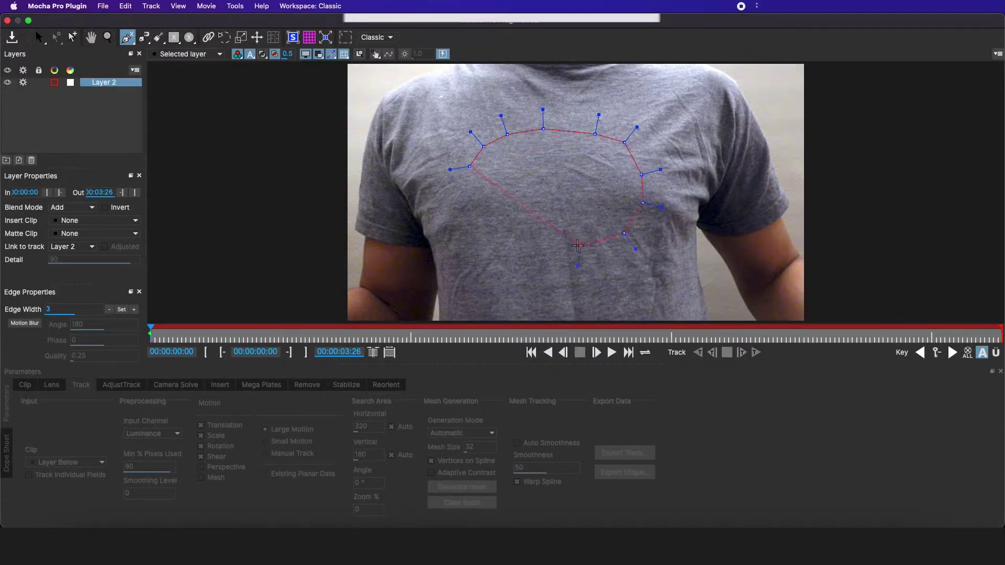
click(572, 246)
click(507, 241)
click(473, 198)
right_click(477, 178)
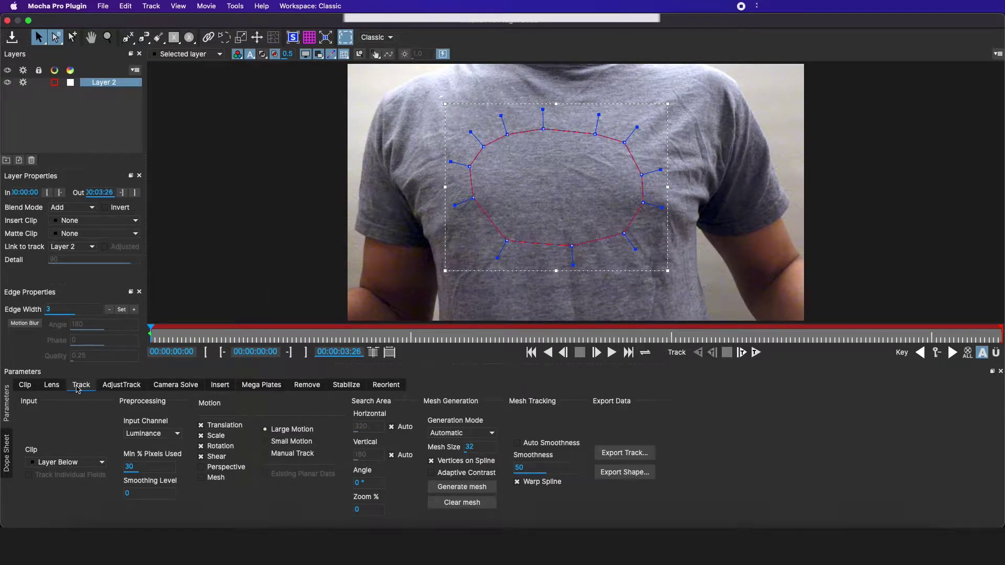
Enable Mesh motion for the chest layer and generate its mesh.
click(201, 478)
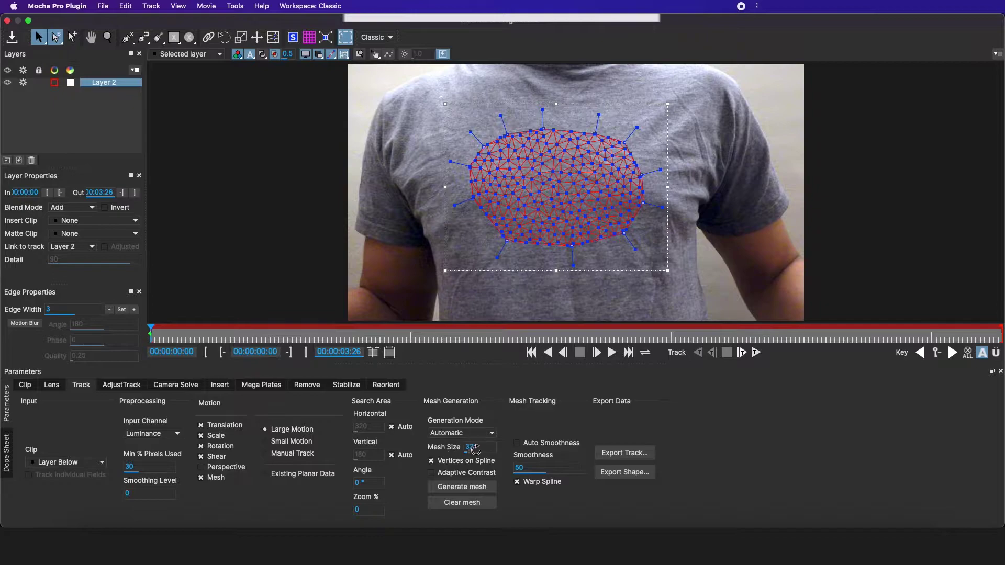
Set the mesh size to 15 and regenerate the chest mesh.
click(473, 450)
text(15)
click(465, 488)
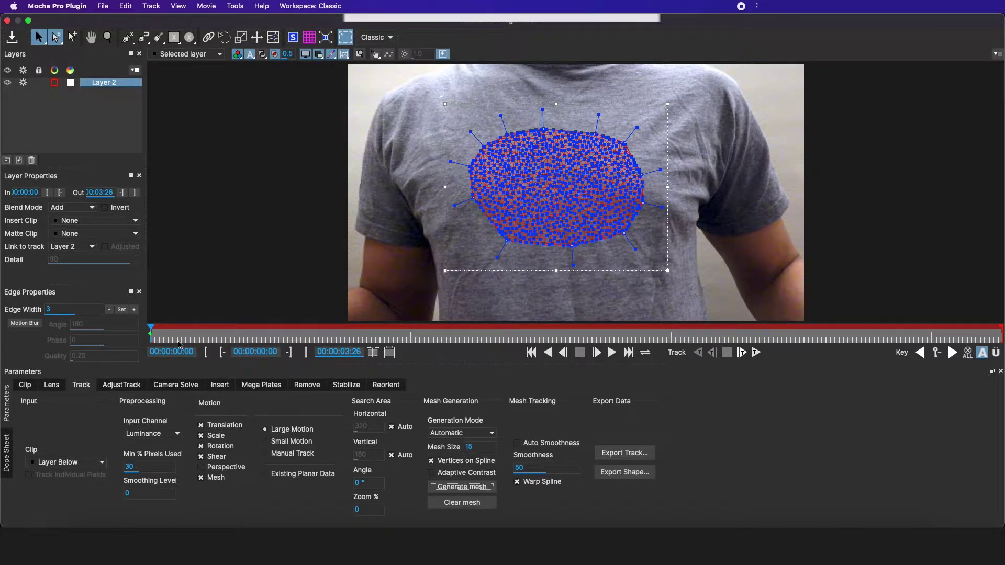
Set the mesh size to 32 and regenerate the chest mesh.
click(471, 449)
text(32)
click(471, 487)
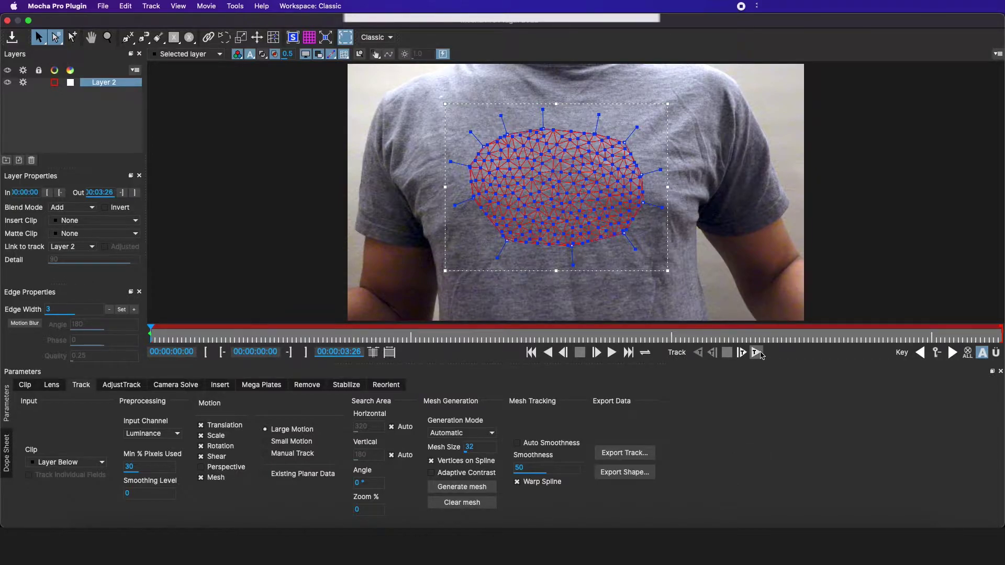
Track the chest mesh forward from the first frame through the whole clip.
click(758, 352)
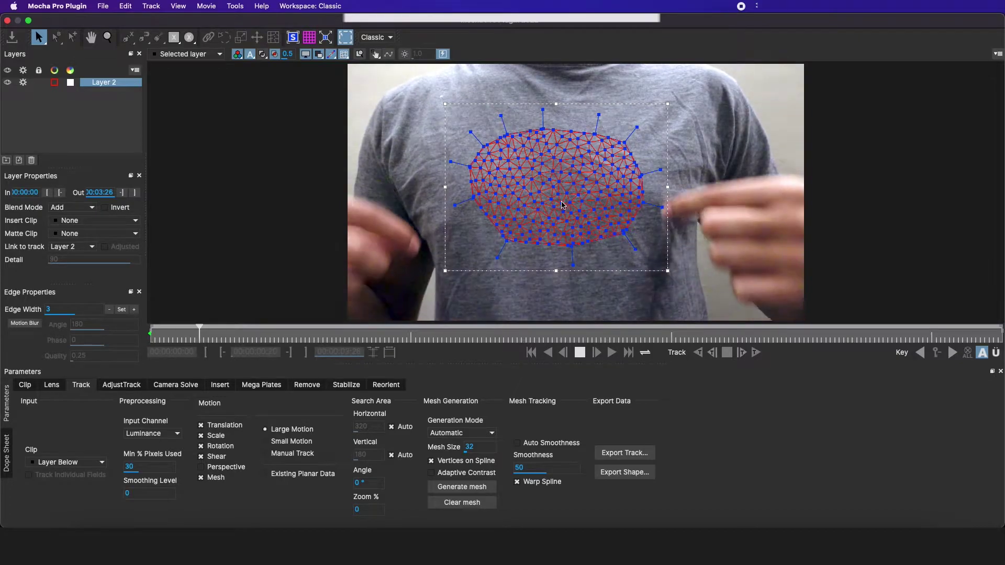
click(580, 353)
drag(243, 334, 147, 334)
click(757, 353)
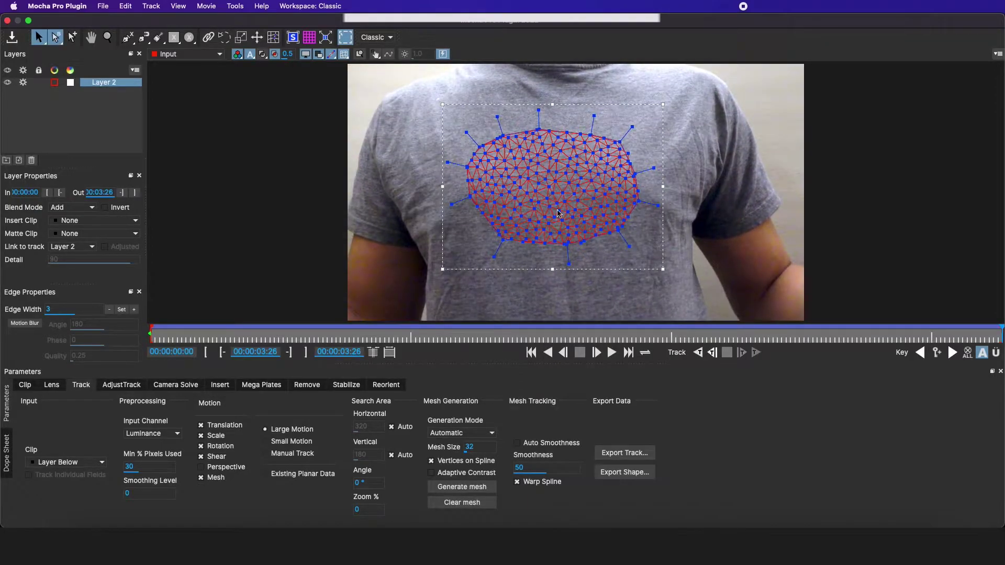
Enable Mesh Warp for stabilization in Unwarp mode with High quality.
click(348, 389)
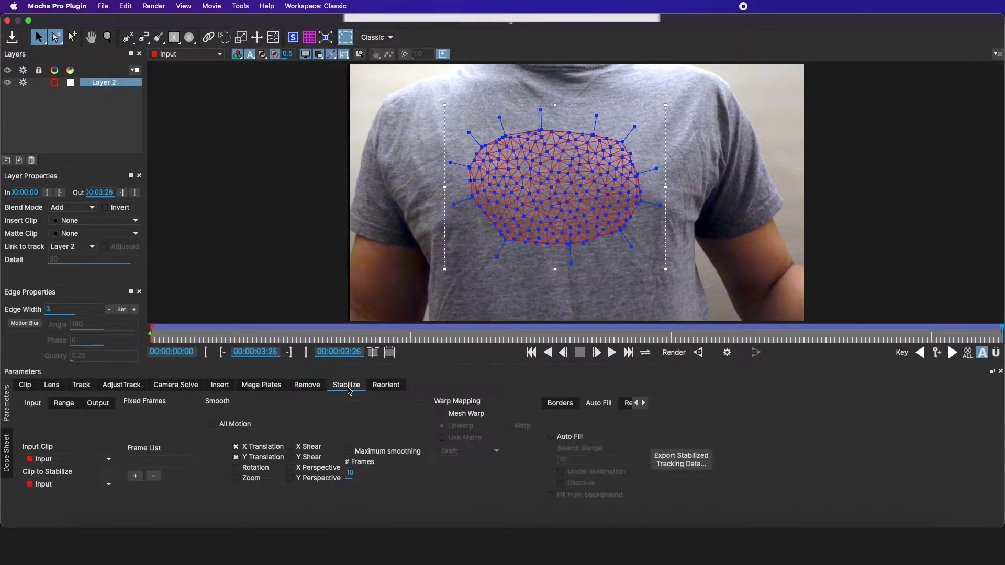
click(442, 414)
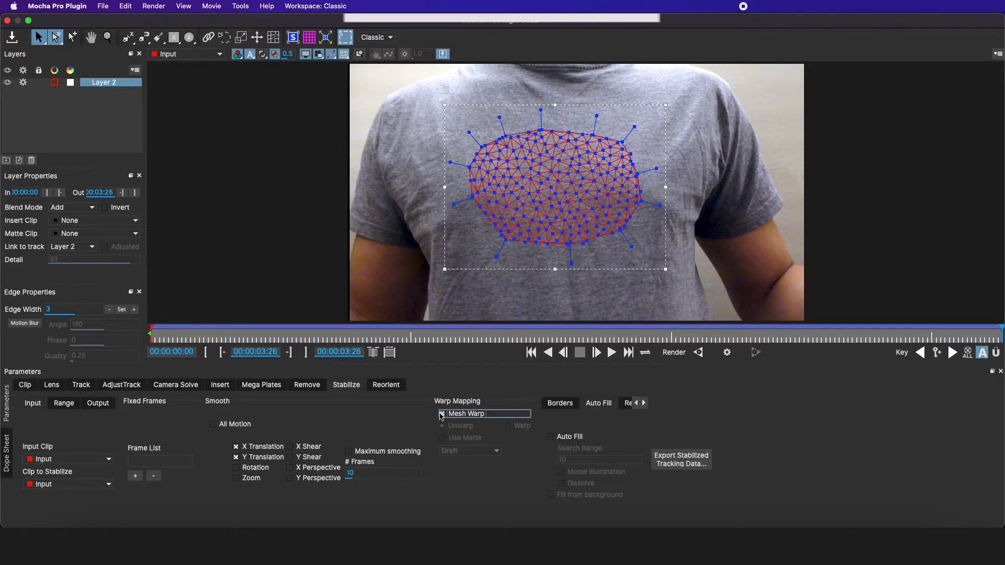
click(468, 454)
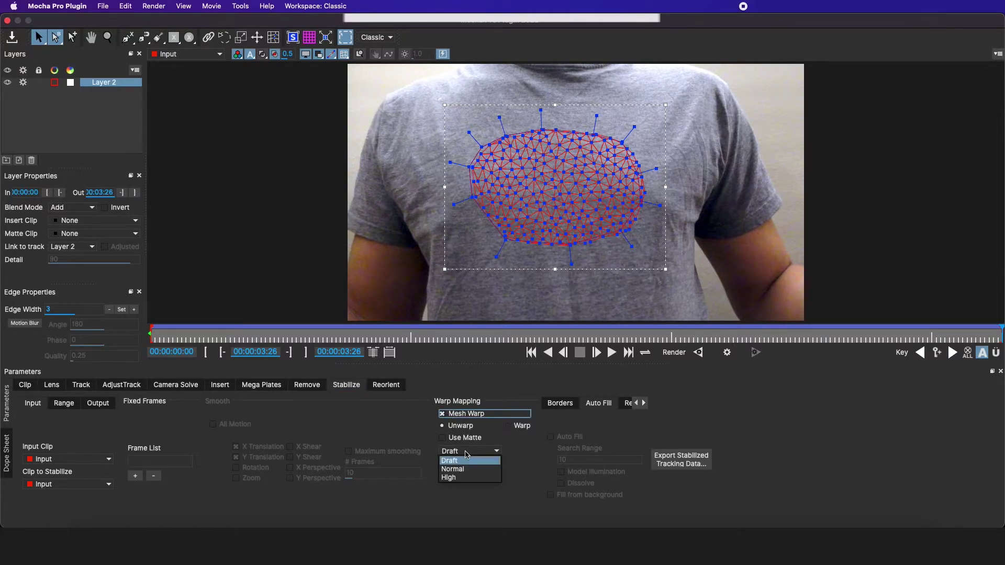
click(454, 477)
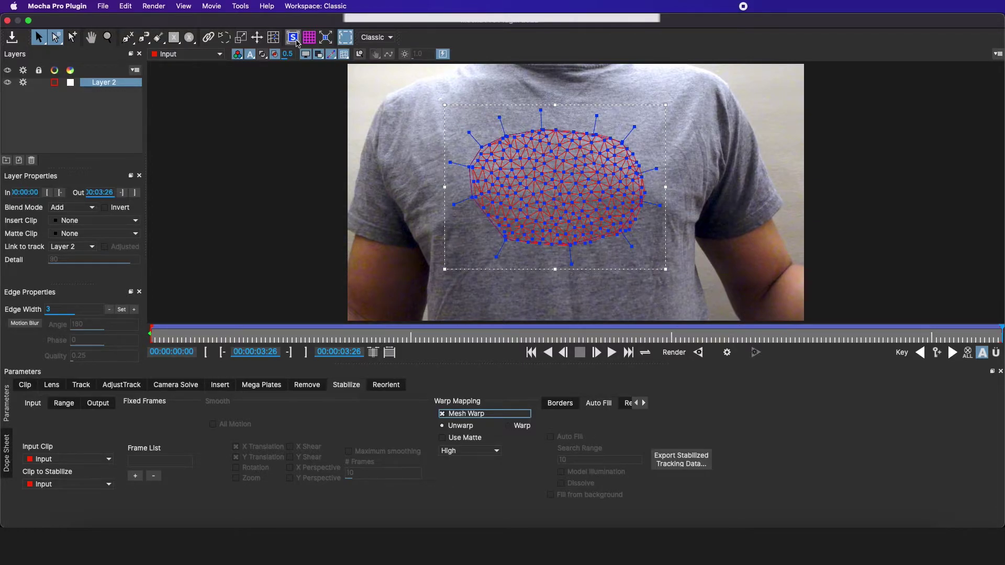
Expand the planar surface to fill the whole image, then save the tracking project and return to After Effects.
click(297, 42)
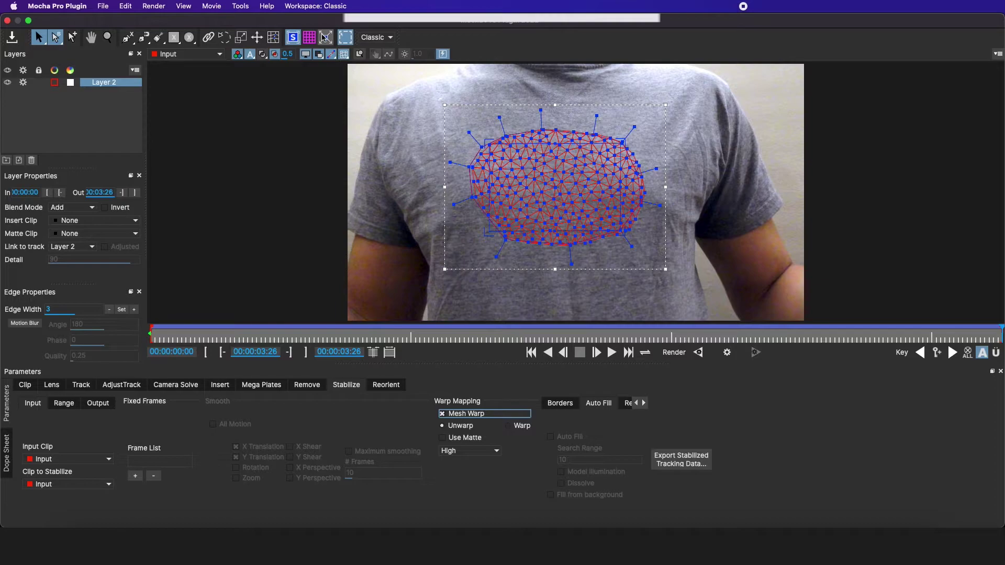
click(325, 36)
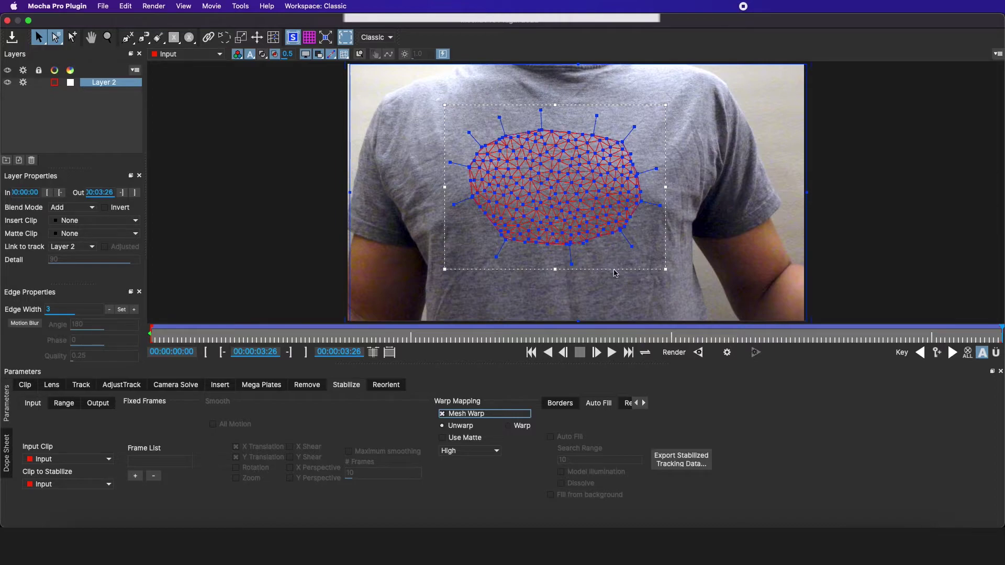
click(8, 21)
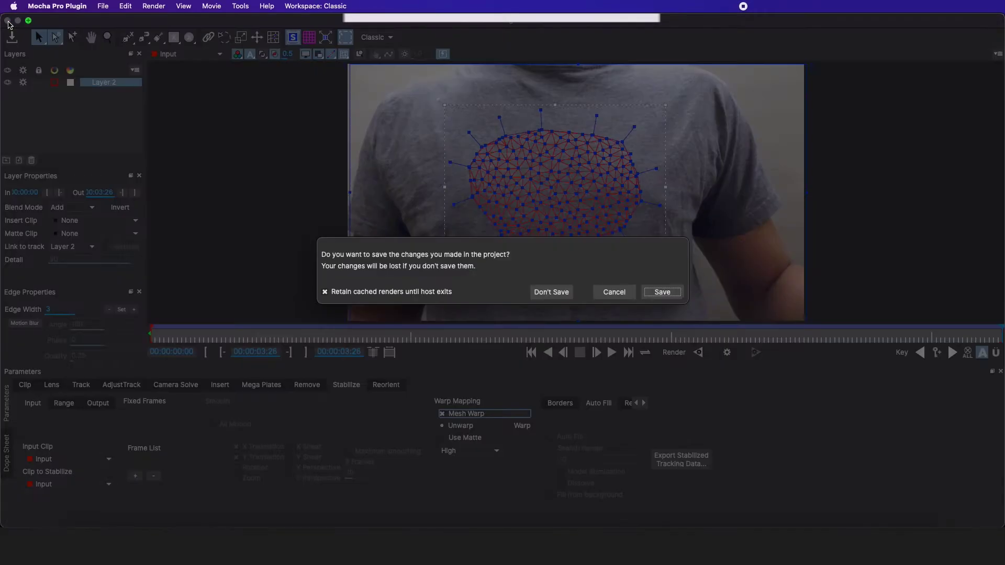
click(663, 292)
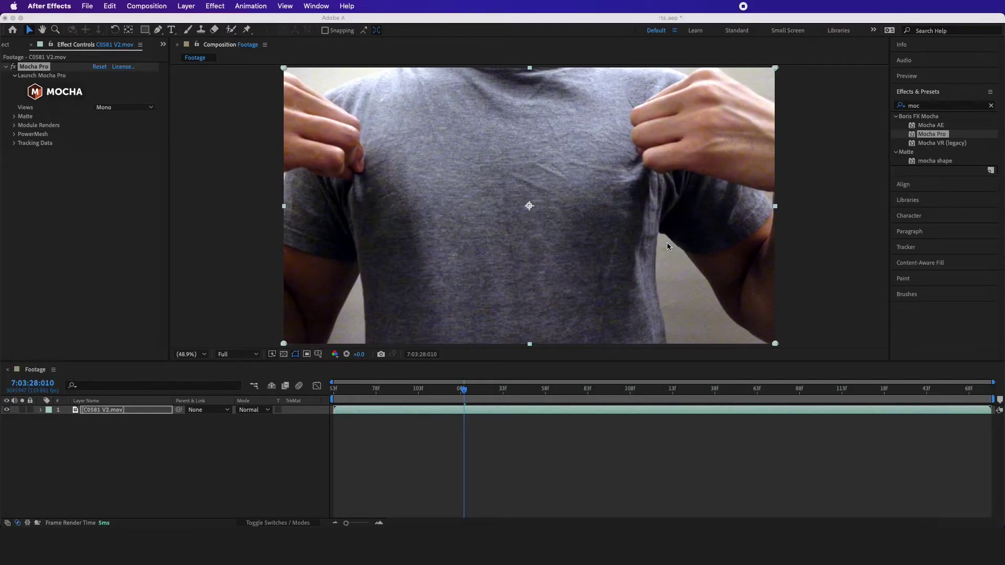
click(15, 126)
click(15, 126)
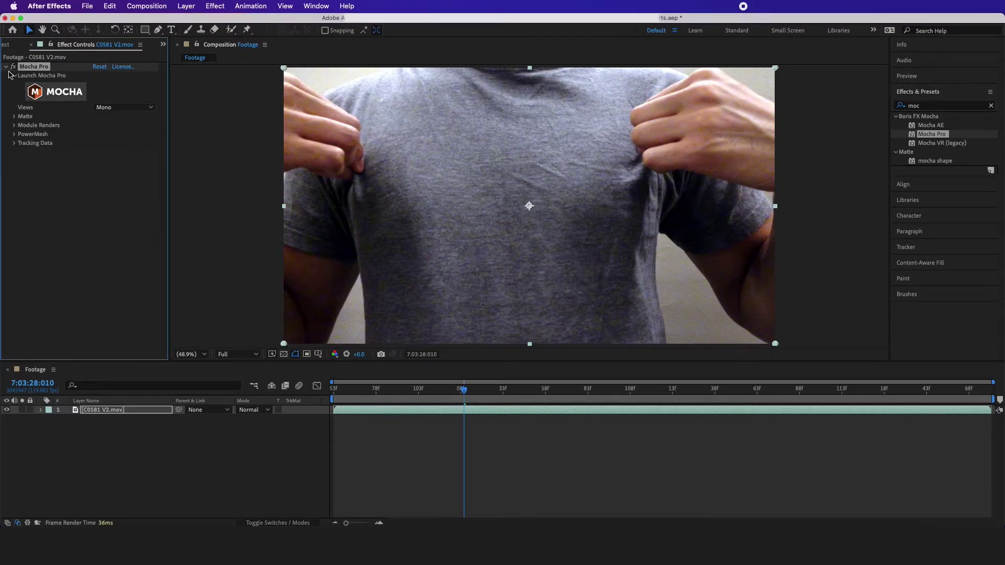
click(6, 67)
Duplicate the C0581 V2.mov layer and pre-compose the upper copy, leaving all attributes in Footage.
click(85, 411)
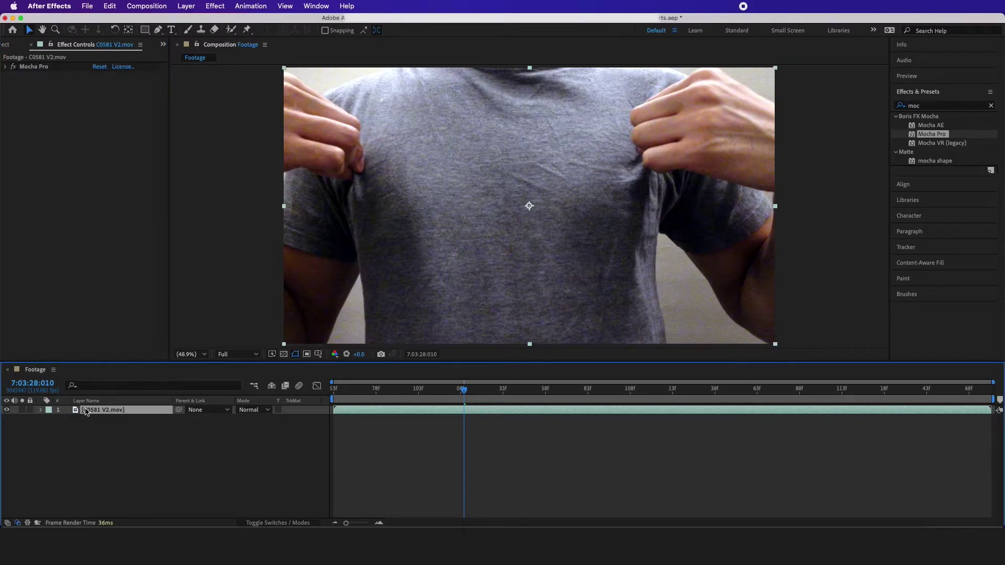
key(super+d)
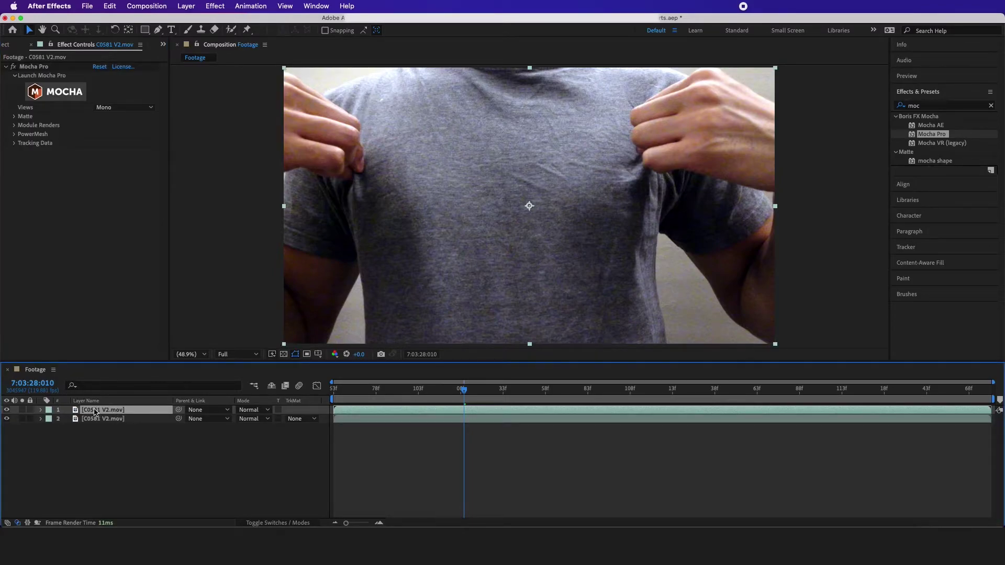
right_click(96, 411)
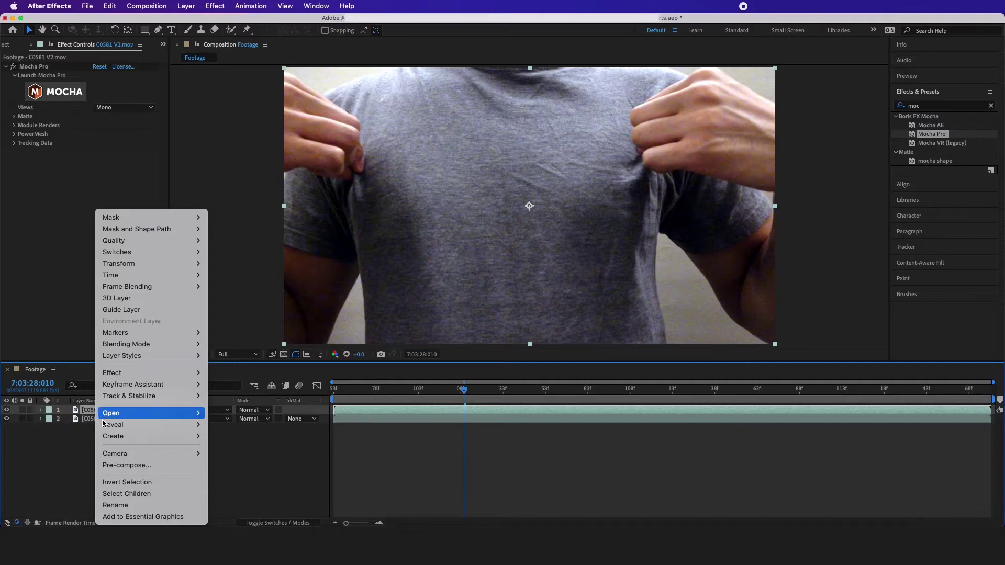
click(116, 465)
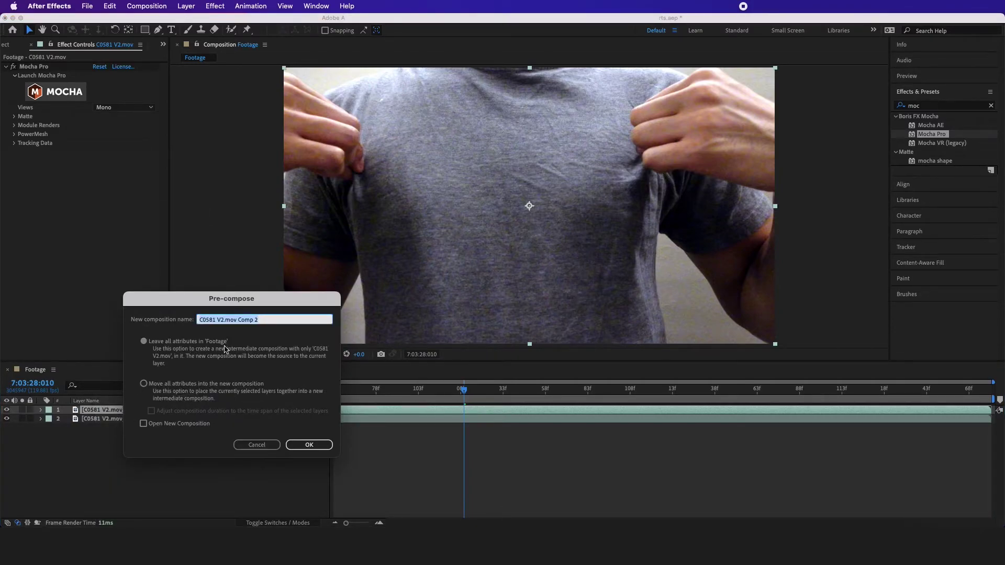
click(309, 445)
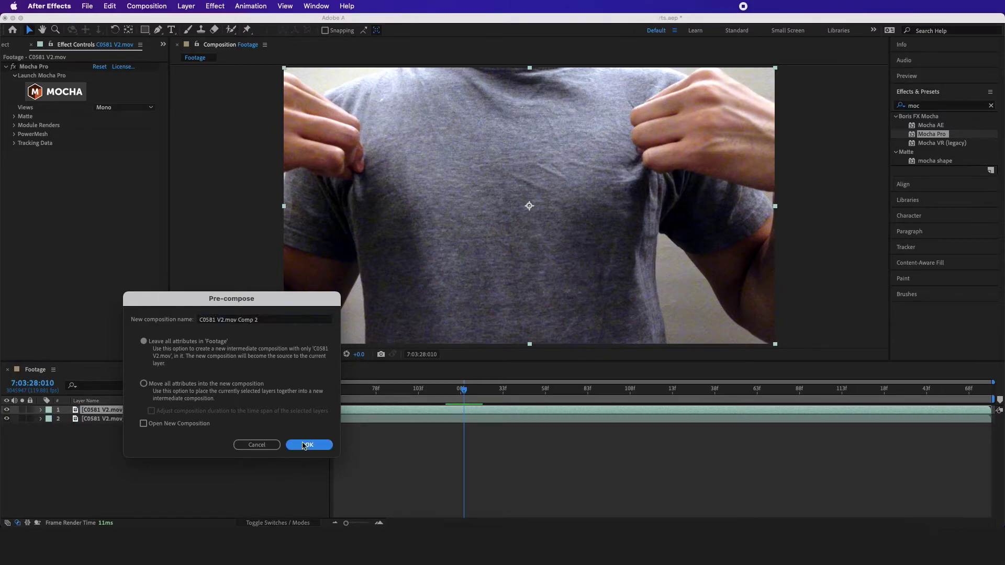
Rename the pre-composed layer as Logo.
key(Return)
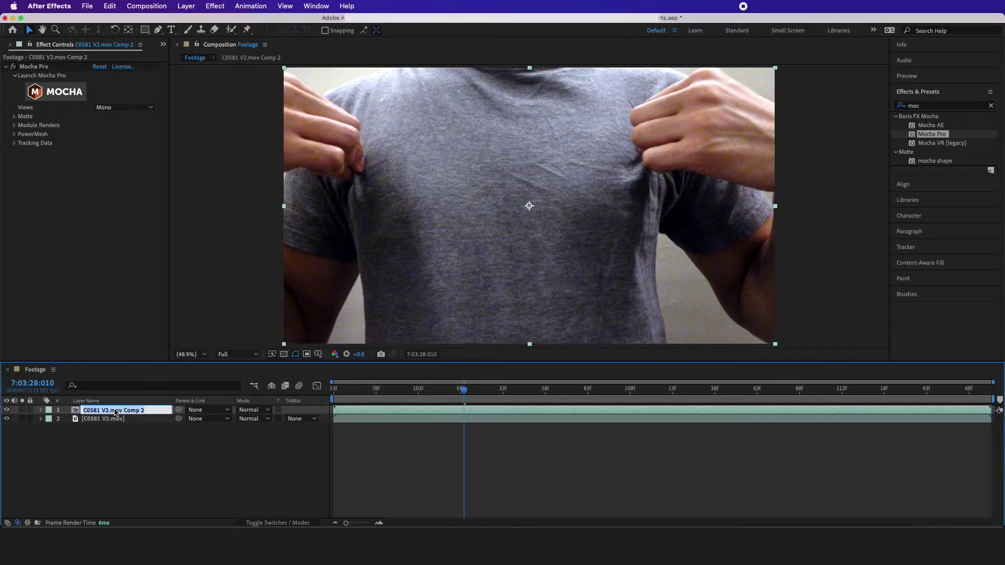
text(Logo)
key(Return)
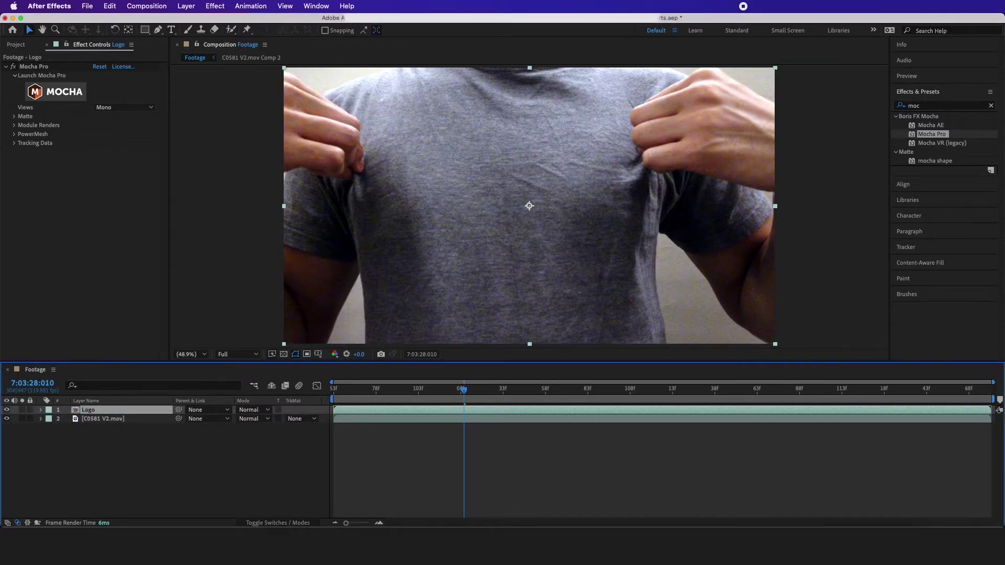
Place the Motion Dono image inside the Logo pre-composition over the chest and scale it down to about three quarters.
double_click(105, 413)
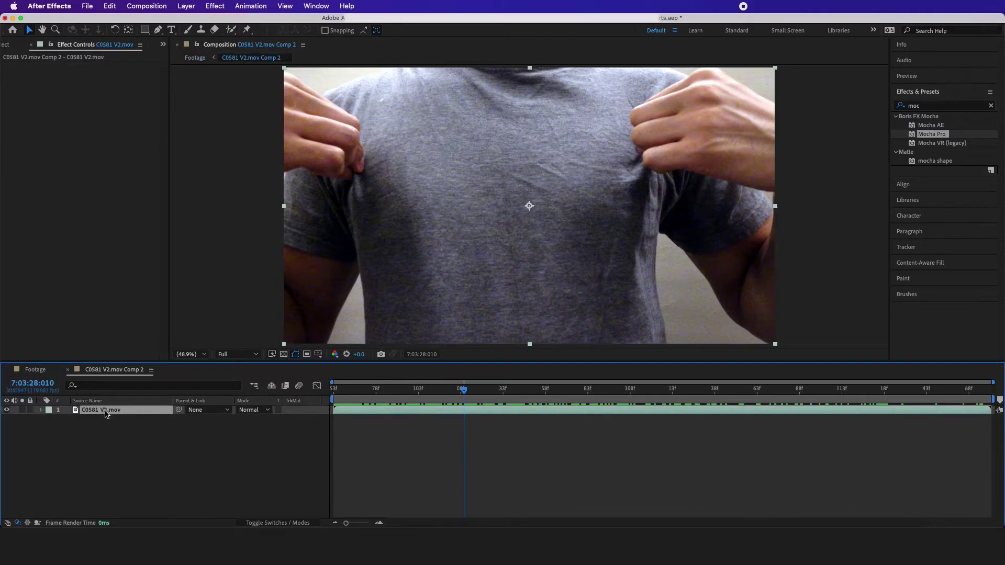
drag(58, 149, 524, 189)
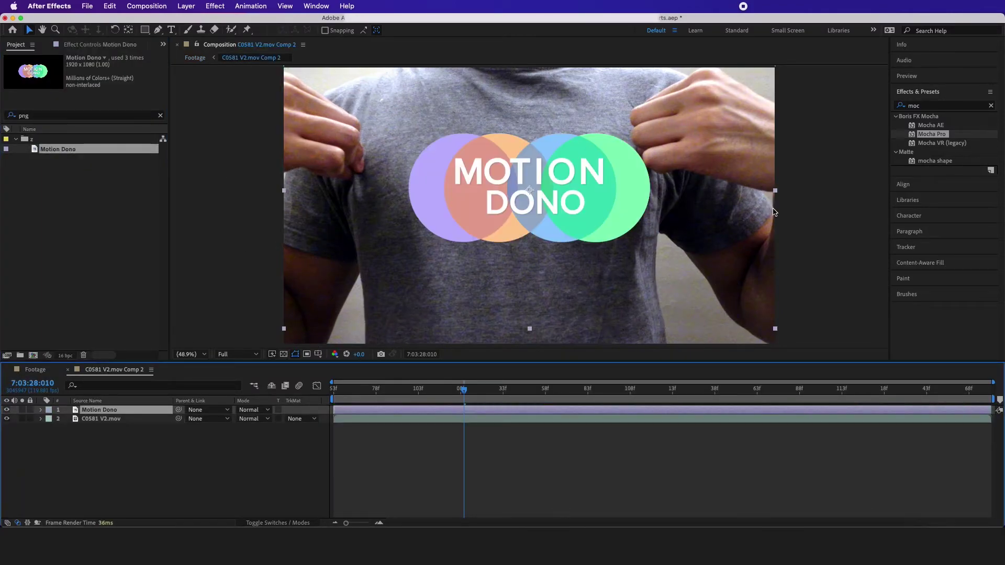
drag(776, 191, 690, 193)
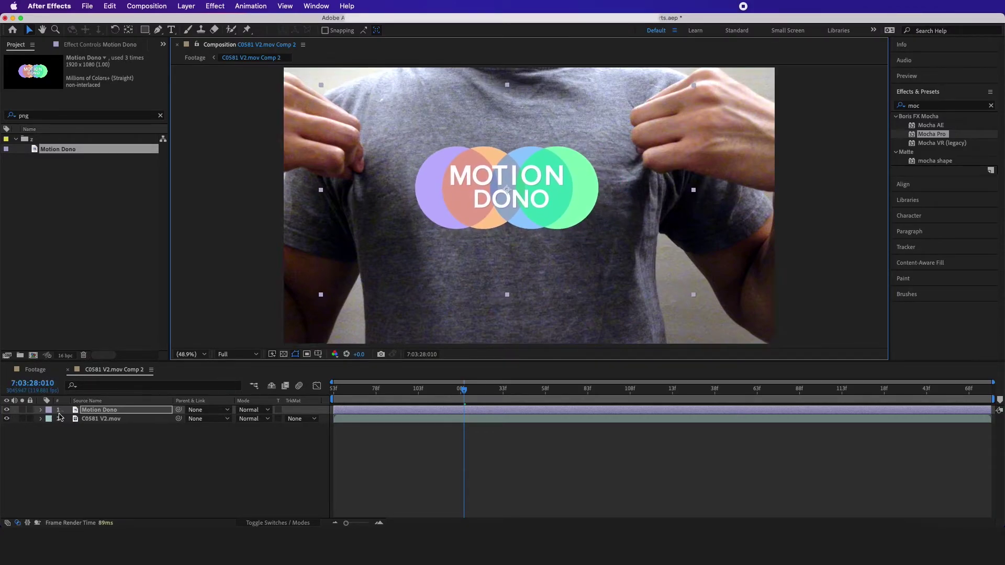
Delete the C0581 V2.mov layer from the pre-composition and return to the Footage composition.
click(93, 419)
key(Delete)
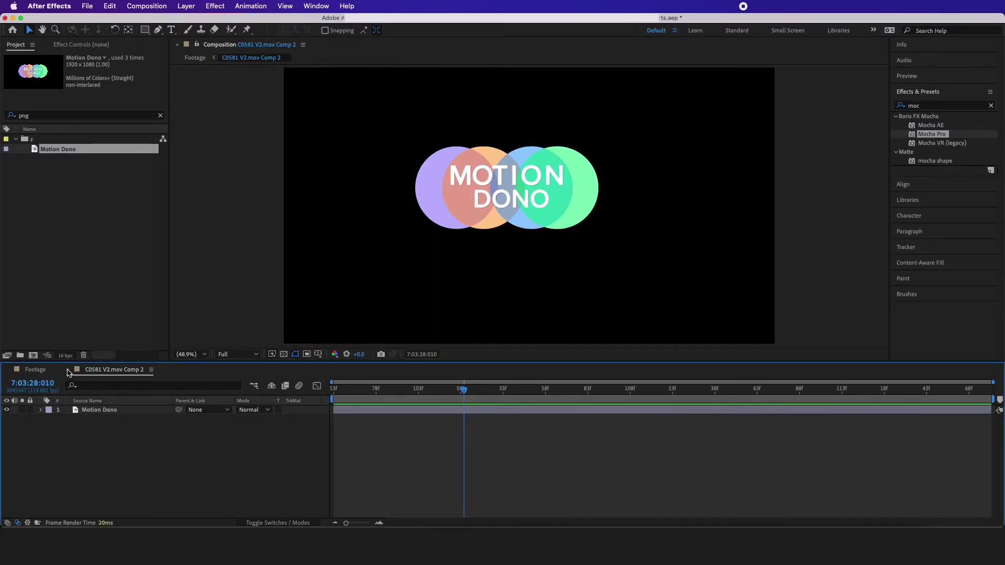
click(36, 370)
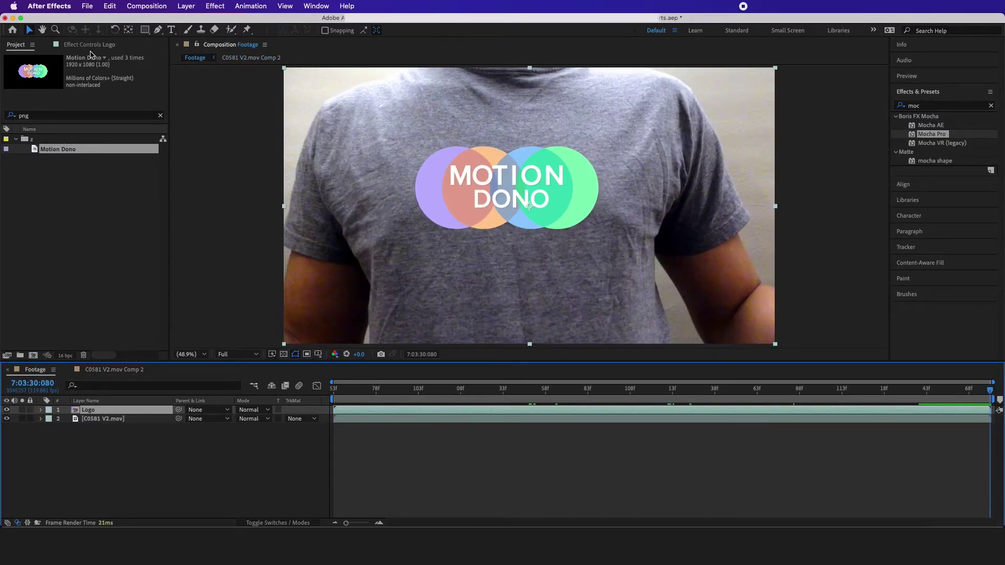
In the Logo layer's Mocha Pro effect, set the render module to Stabilize: Warp with High warp quality and enable rendering.
click(90, 46)
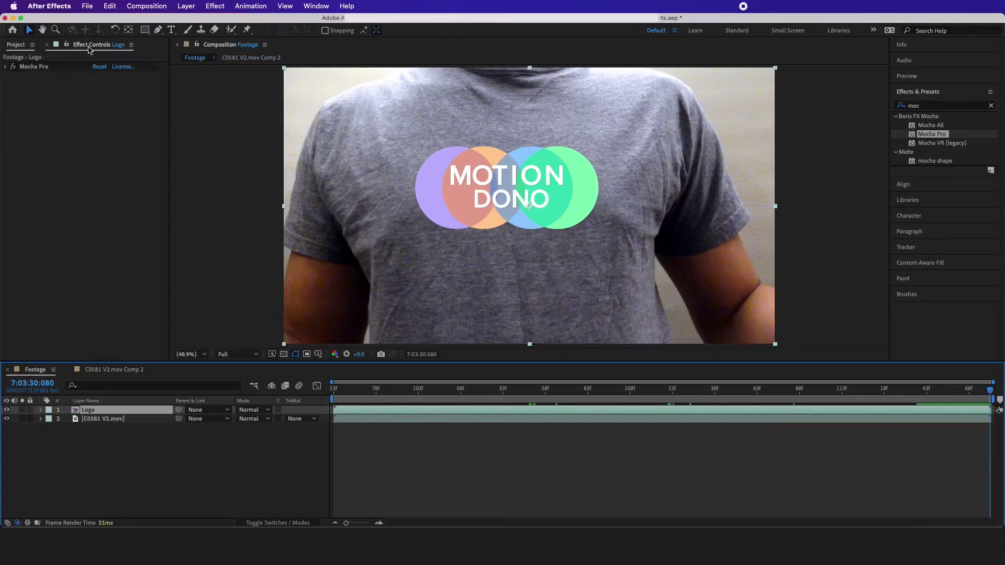
click(6, 67)
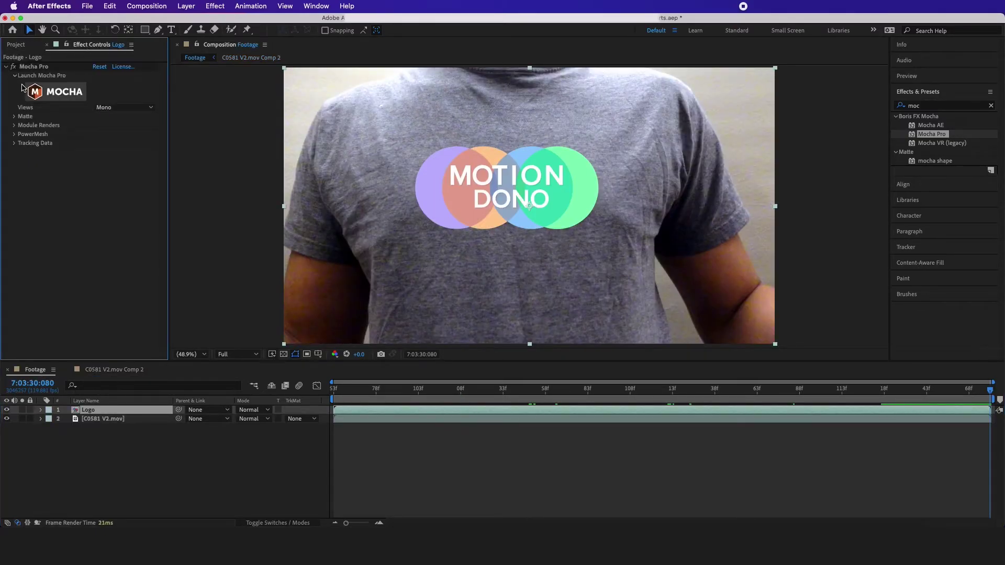
click(13, 126)
click(118, 144)
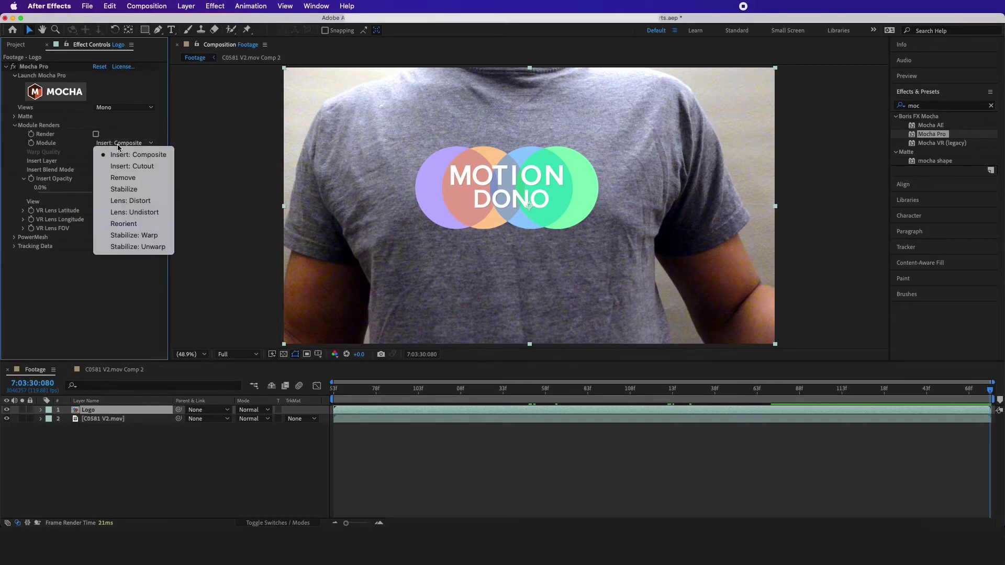
click(135, 240)
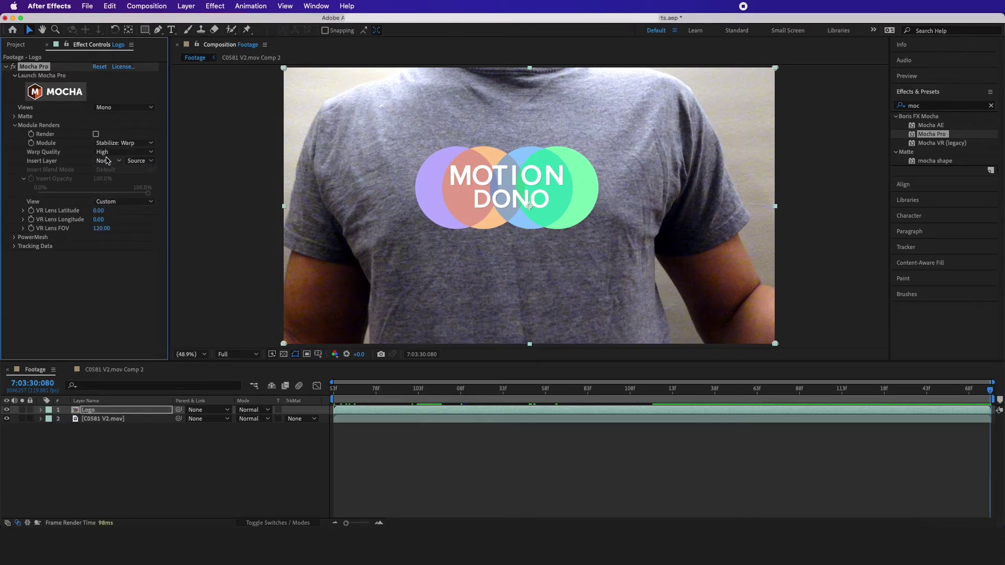
click(116, 153)
click(118, 188)
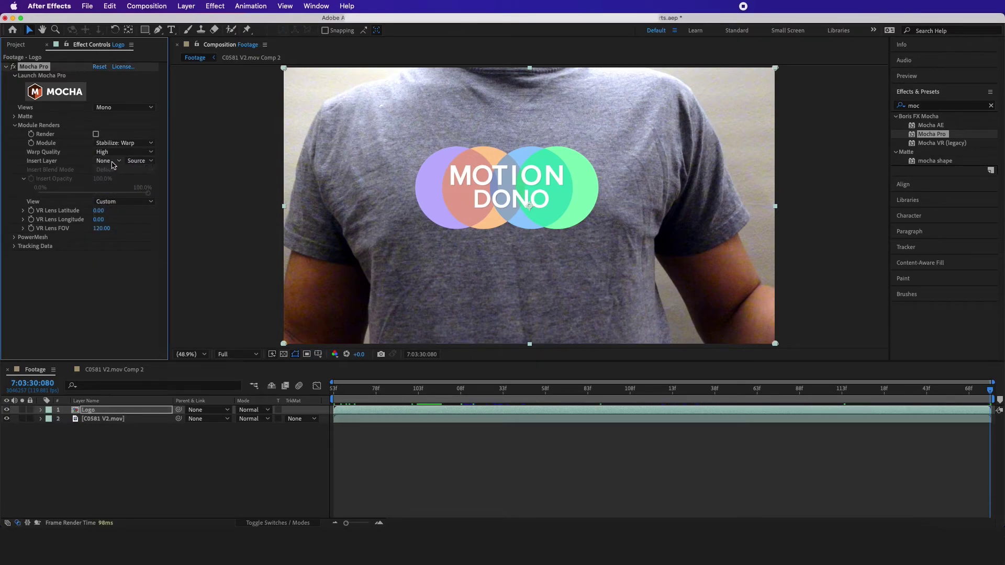
click(97, 134)
Check the warped logo at frames where the shirt is pulled and set the Logo layer's blending mode to Soft Light.
click(788, 391)
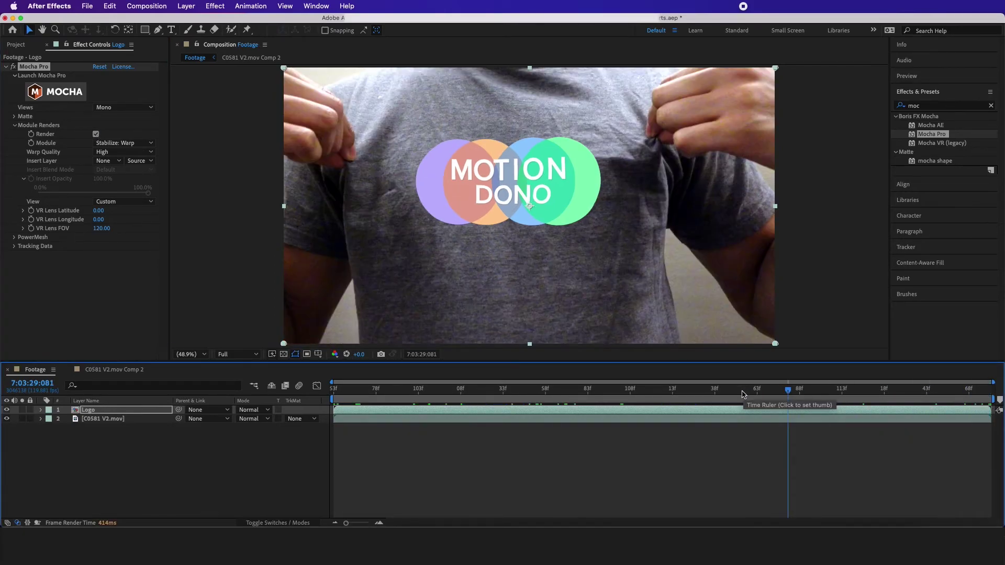
click(750, 390)
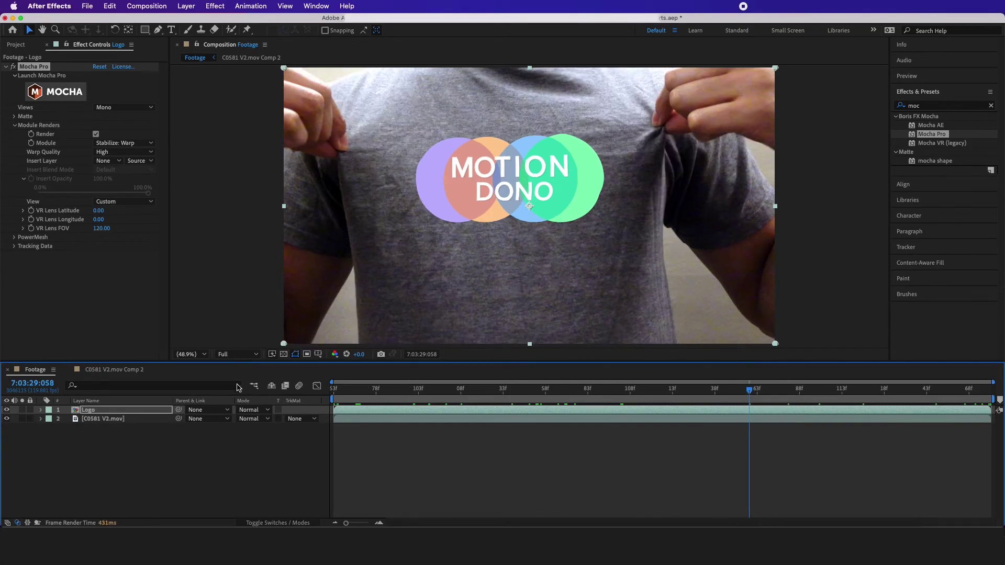
click(248, 410)
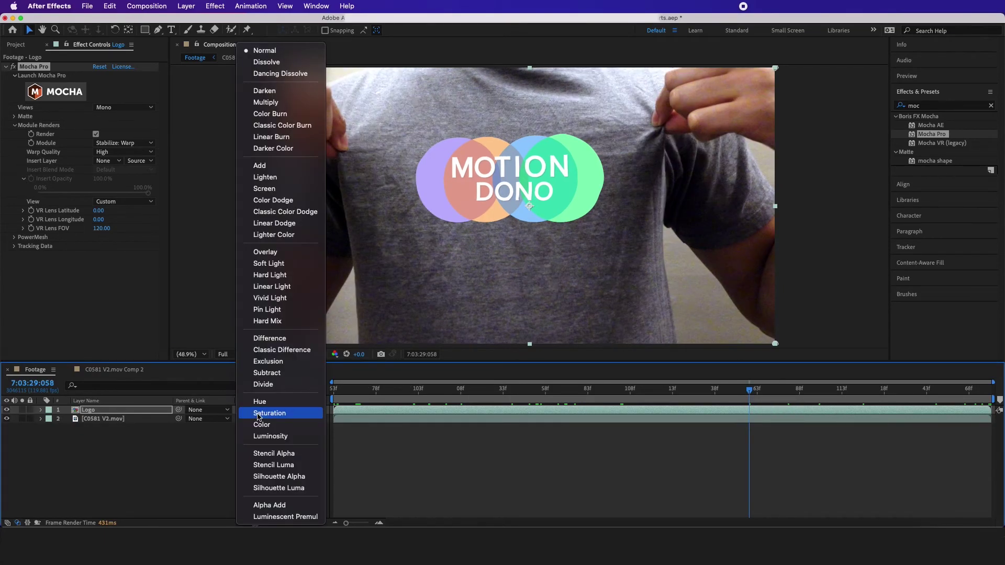
click(269, 263)
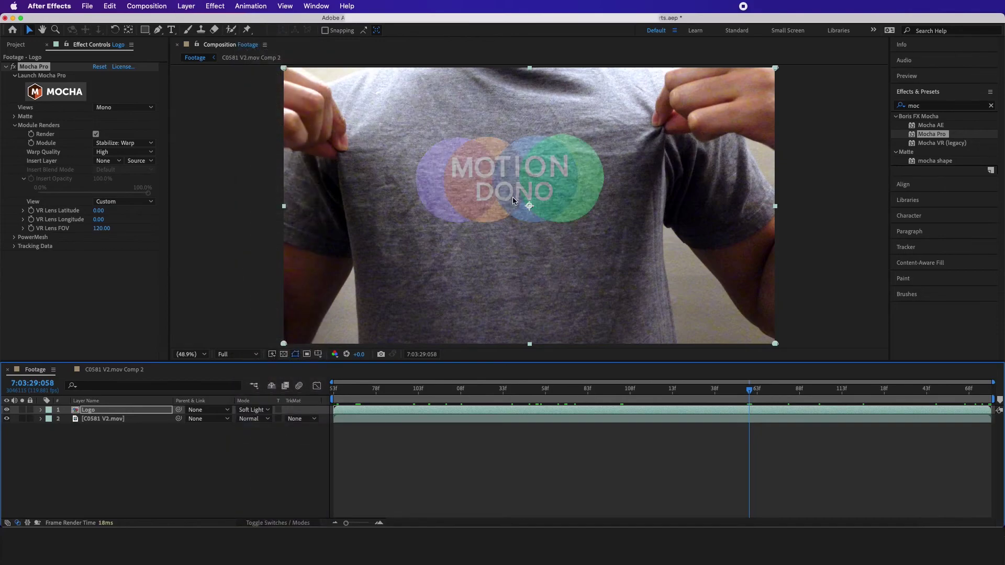